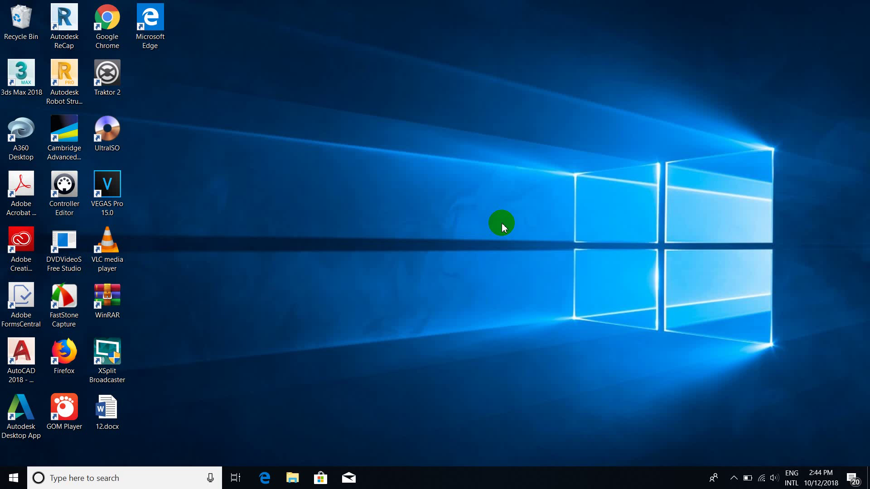
Step: Open DATA (D:) in File Explorer, browse into 2018 and its IT subfolder, then return to the drive
left_click(292, 481)
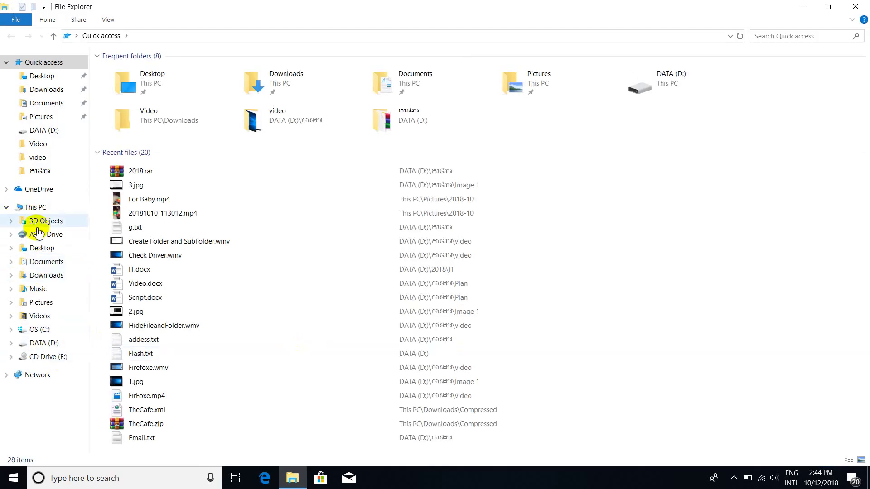
left_click(49, 343)
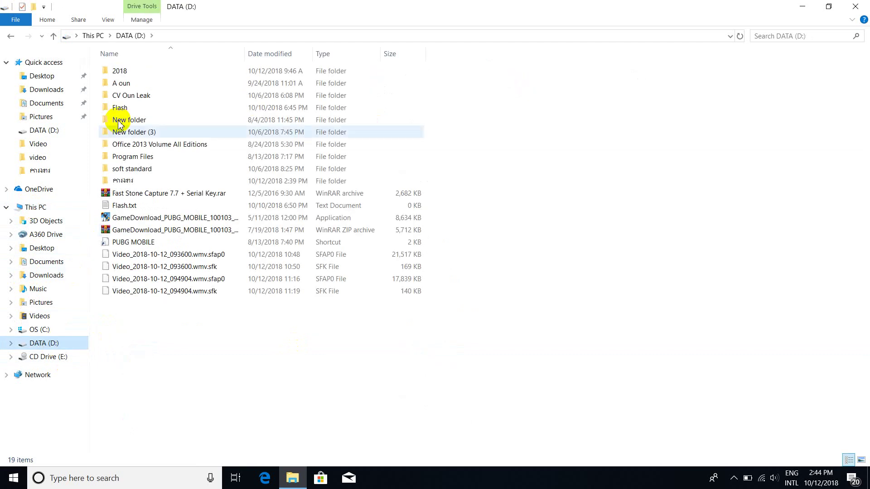
mouse_move(118, 125)
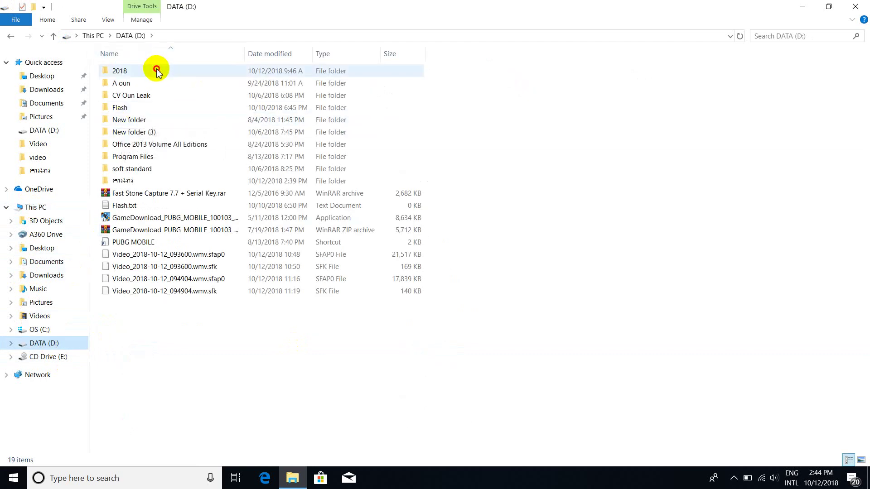
double_click(139, 72)
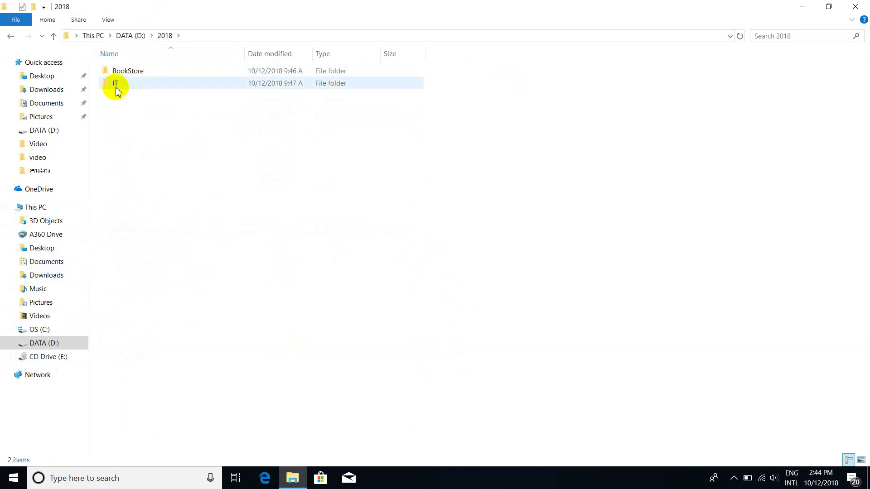
mouse_move(113, 89)
double_click(115, 87)
left_click(11, 37)
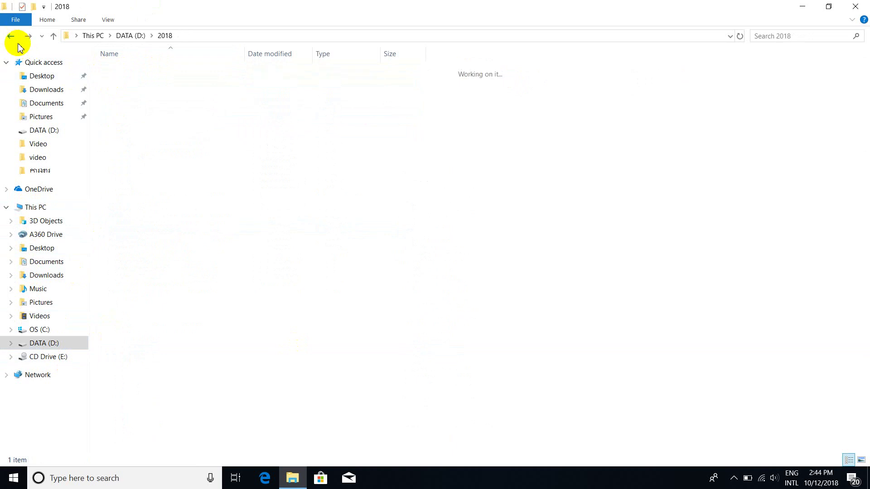
left_click(11, 37)
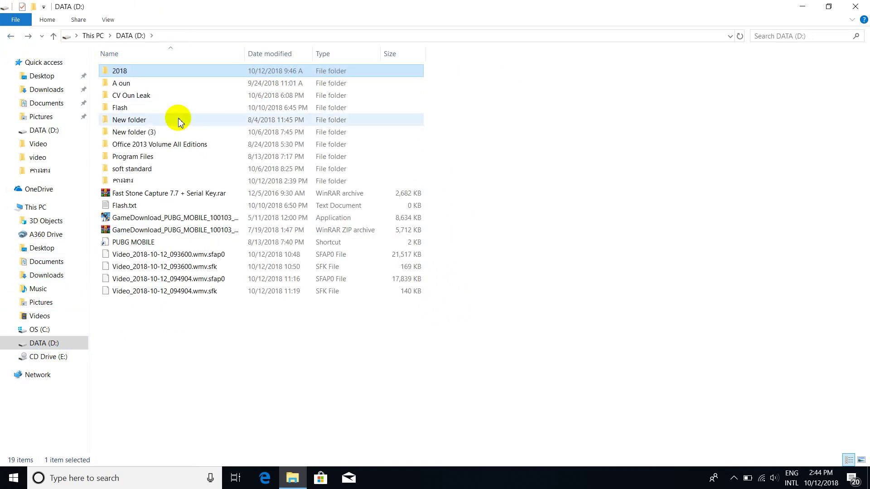
mouse_move(179, 122)
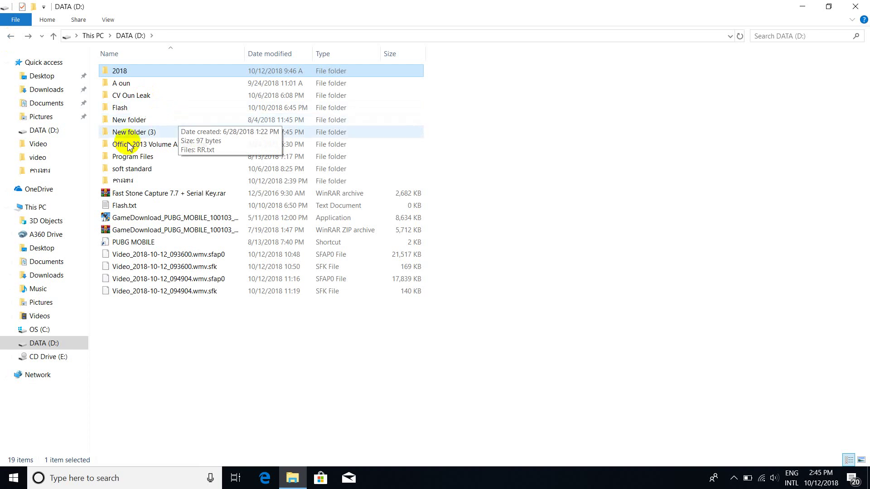
Step: Bring up the 2018 folder's context menu, cancelling an accidental rename along the way
right_click(132, 71)
left_click(117, 71)
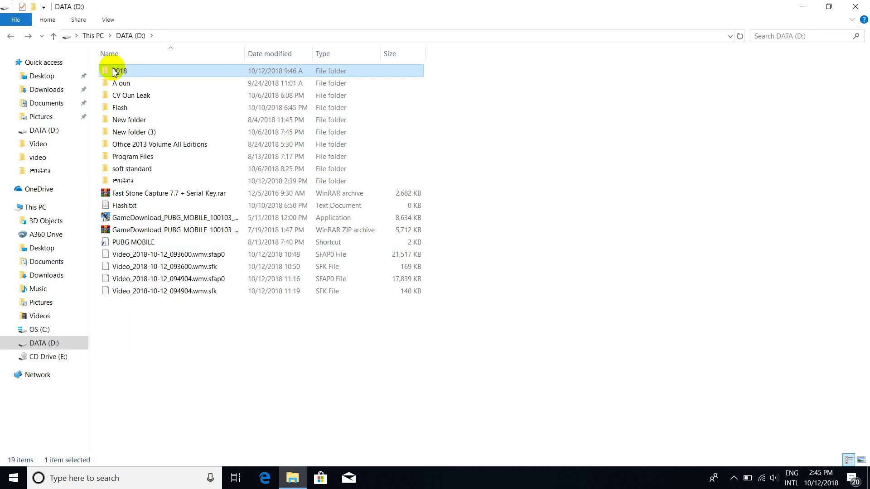
key("Escape")
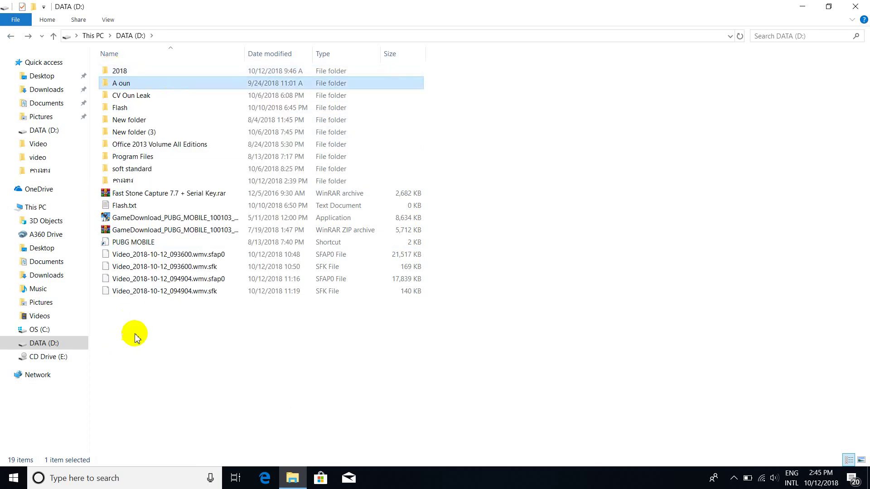
left_click(121, 73)
right_click(122, 74)
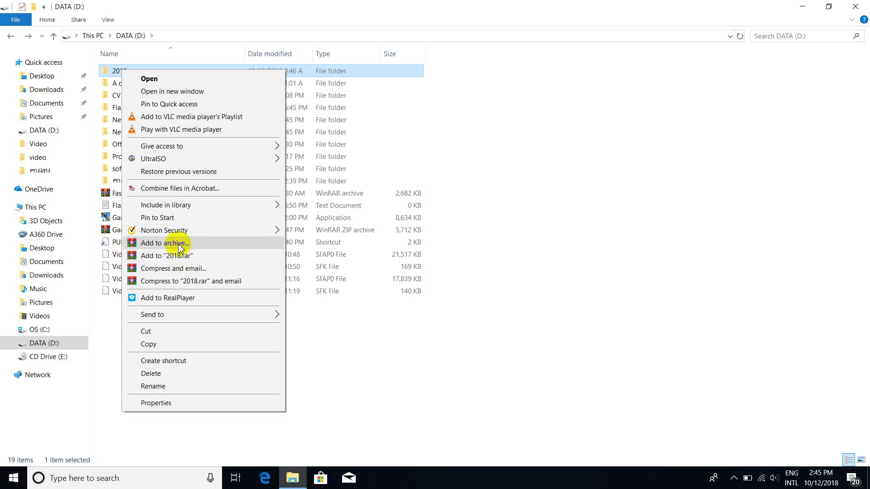
Step: Start archiving the 2018 folder and set the dictionary size to 64 MB instead of 1024 MB
left_click(179, 244)
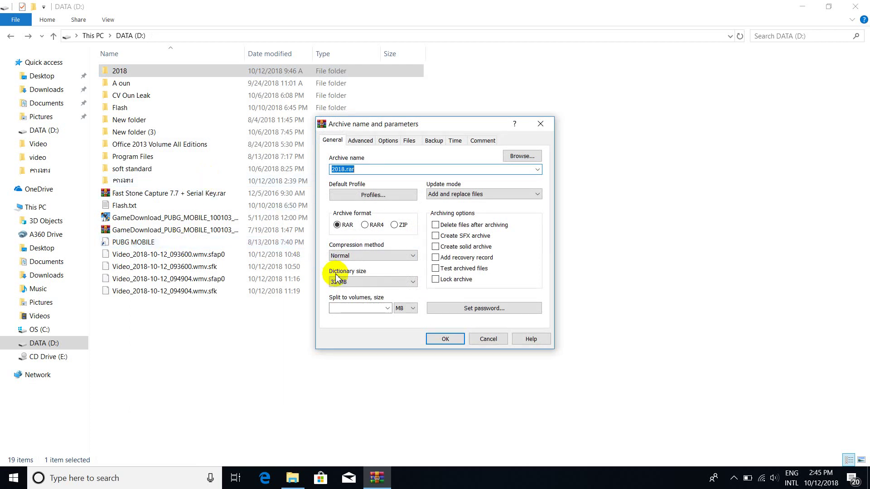
left_click(346, 283)
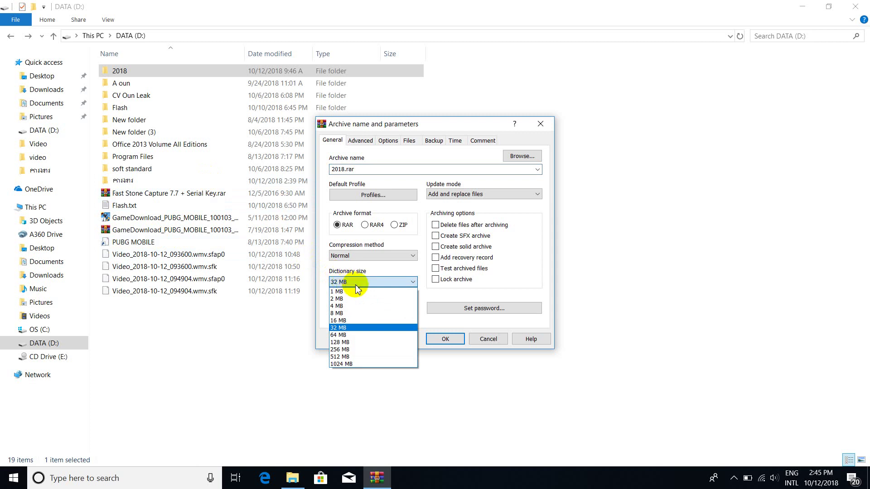
left_click(363, 282)
left_click(409, 283)
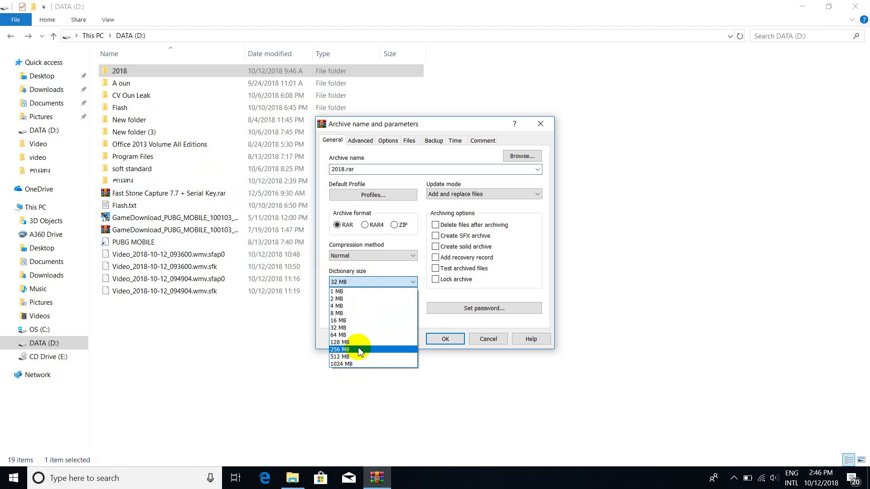
left_click(357, 365)
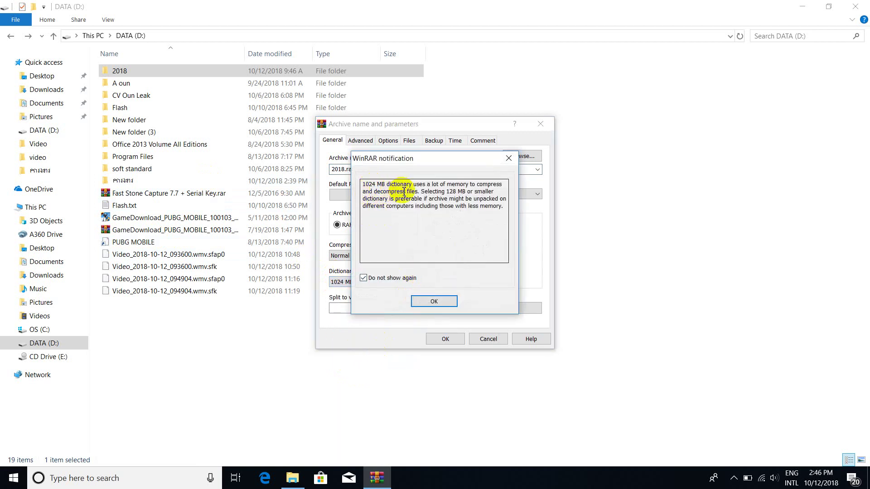
left_click(436, 302)
left_click(398, 282)
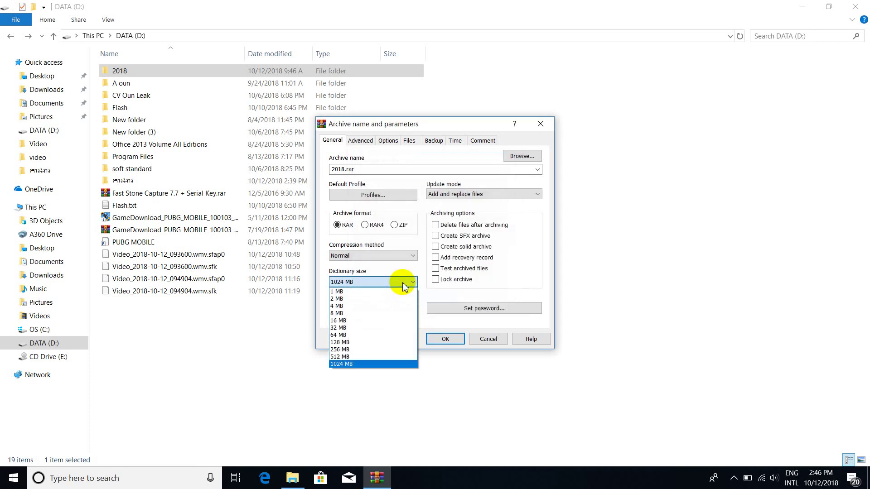
left_click(357, 335)
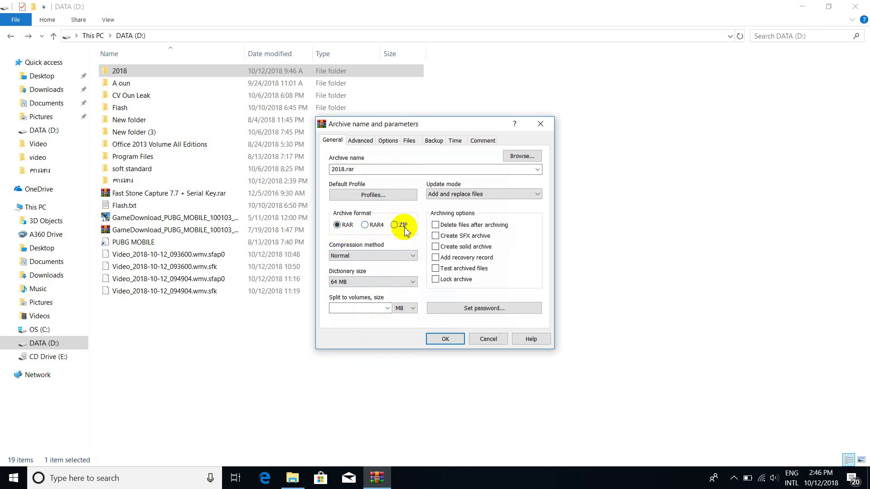
Step: Choose the Best compression method and create 2018.rar
left_click(385, 256)
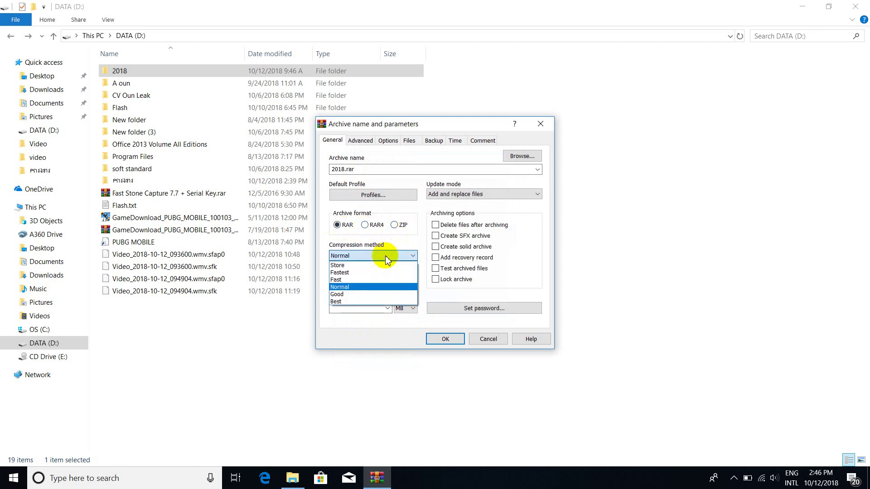
left_click(352, 302)
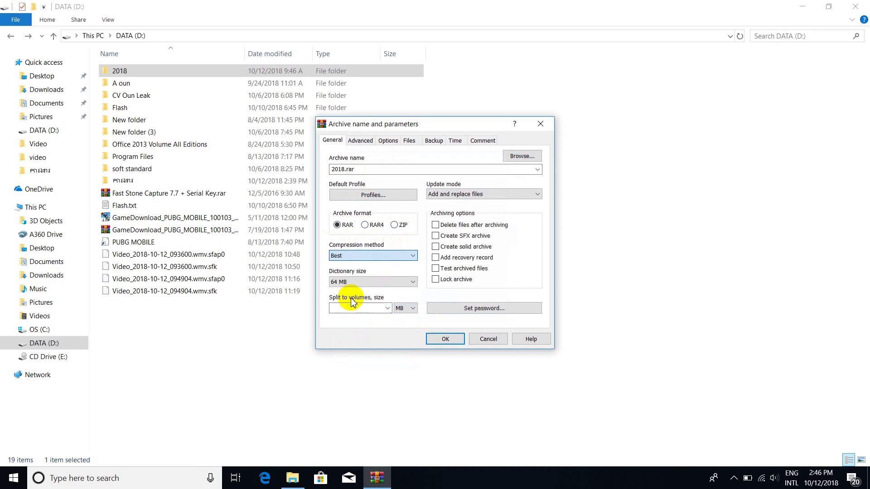
left_click(446, 340)
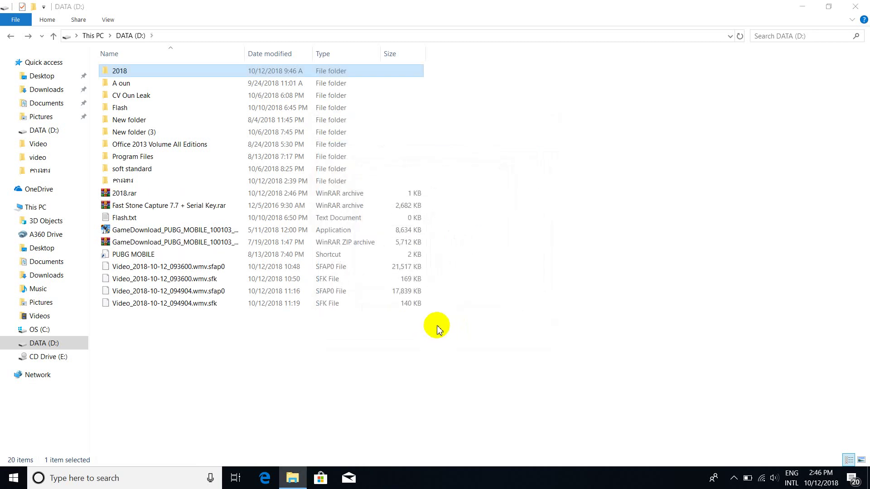
Step: Check that 2018.rar holds the 2018 folder, close WinRAR, and delete 2018.rar from DATA (D:)
left_click(122, 195)
double_click(122, 195)
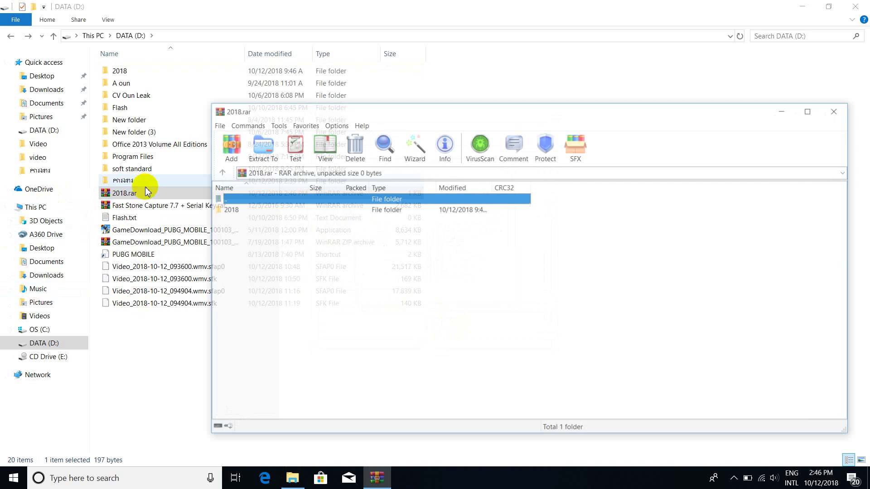
left_click(251, 212)
double_click(251, 213)
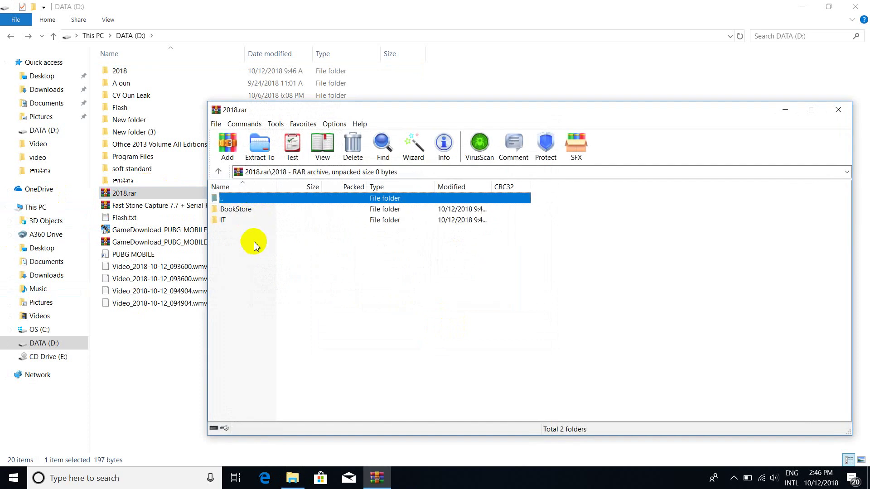
left_click(838, 110)
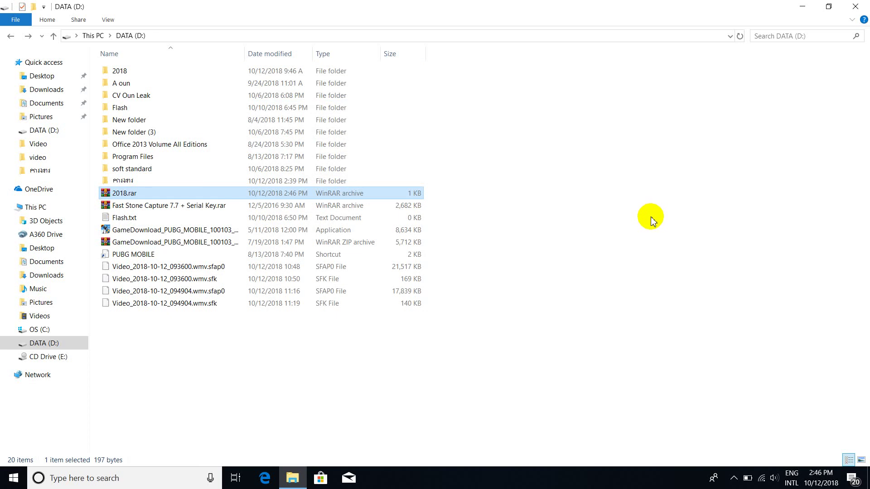
key("Delete")
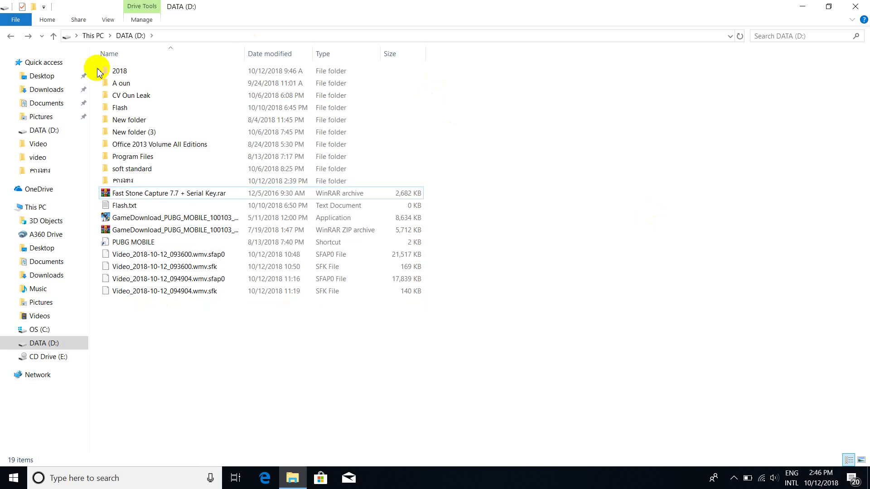
left_click(122, 75)
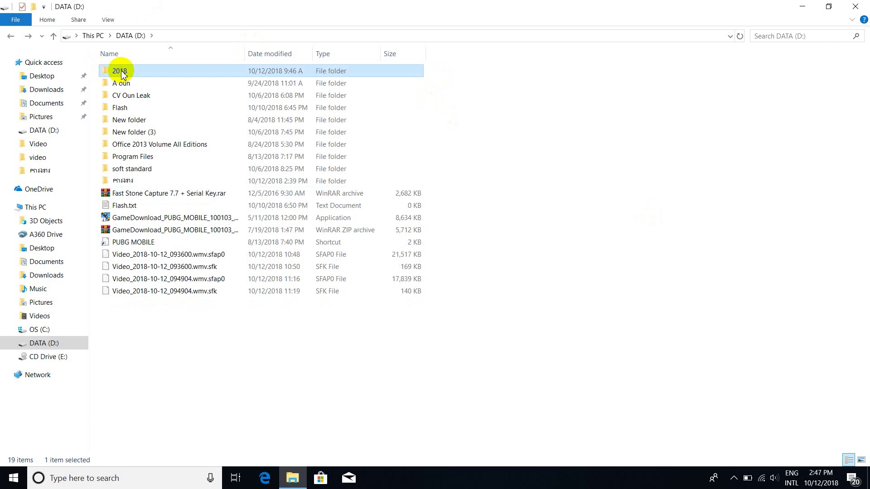
Step: Start adding the 2018 folder to an archive, keeping 2018.rar as the name
right_click(121, 75)
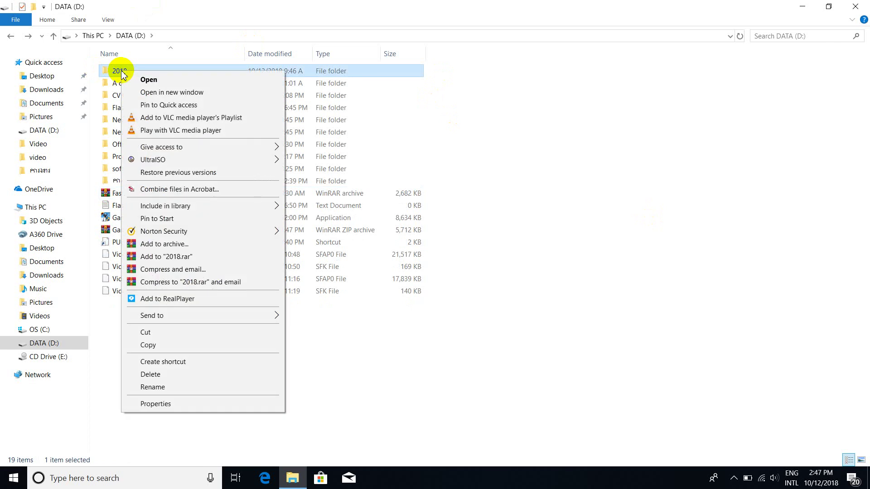
left_click(158, 248)
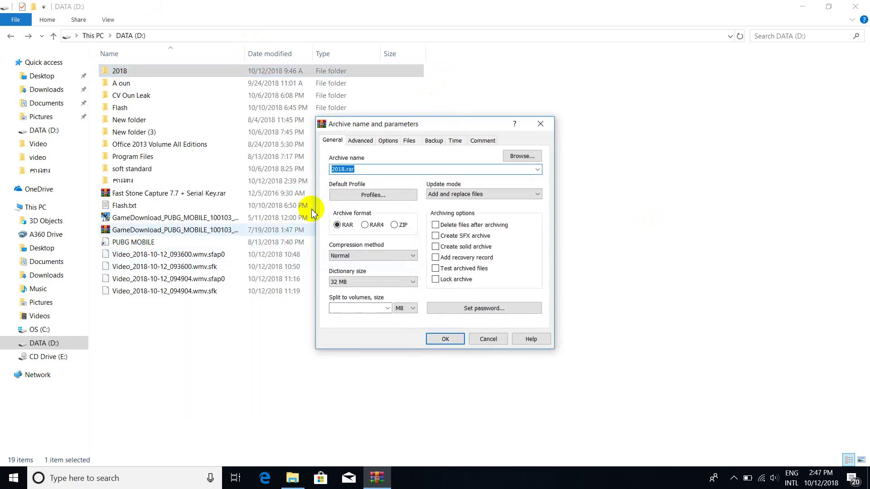
left_click(371, 171)
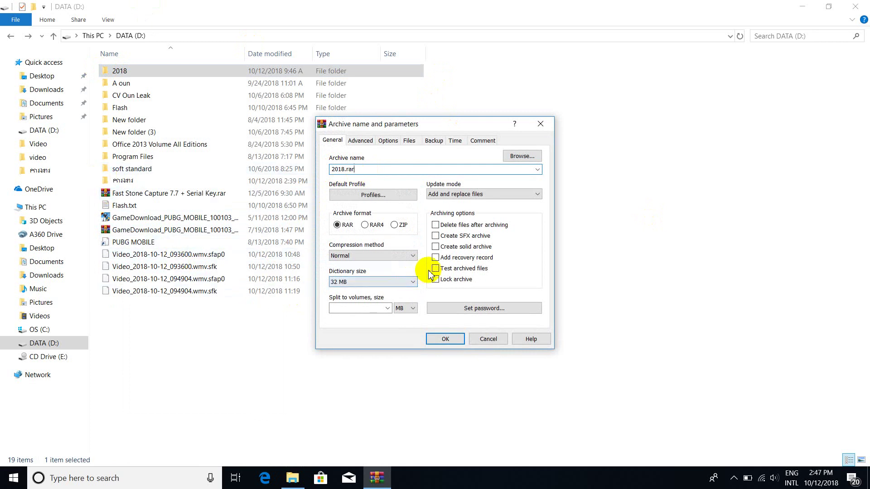
Step: Set and confirm the archive password, enable Encrypt file names, and create the archive
left_click(482, 309)
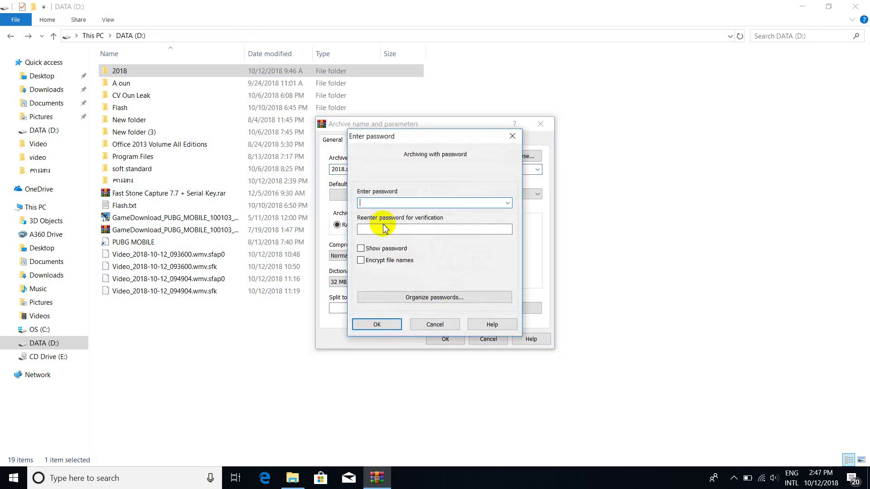
type("1234")
left_click(385, 229)
type("1234")
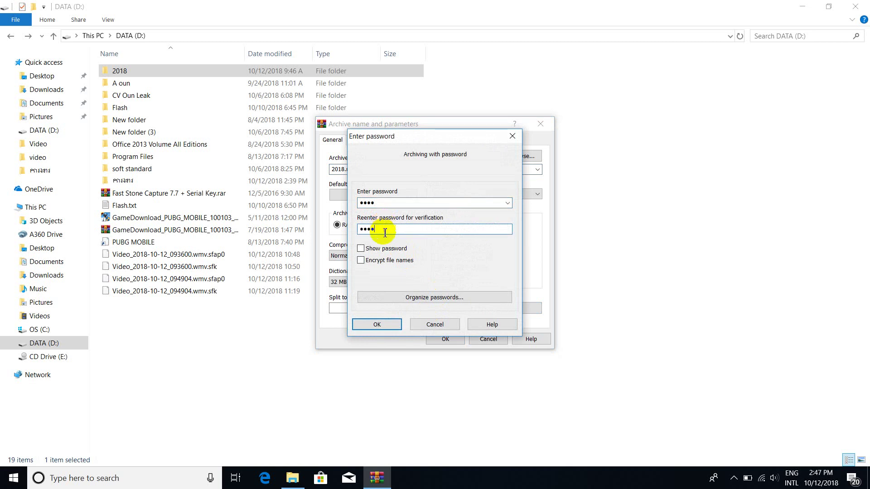
left_click(369, 264)
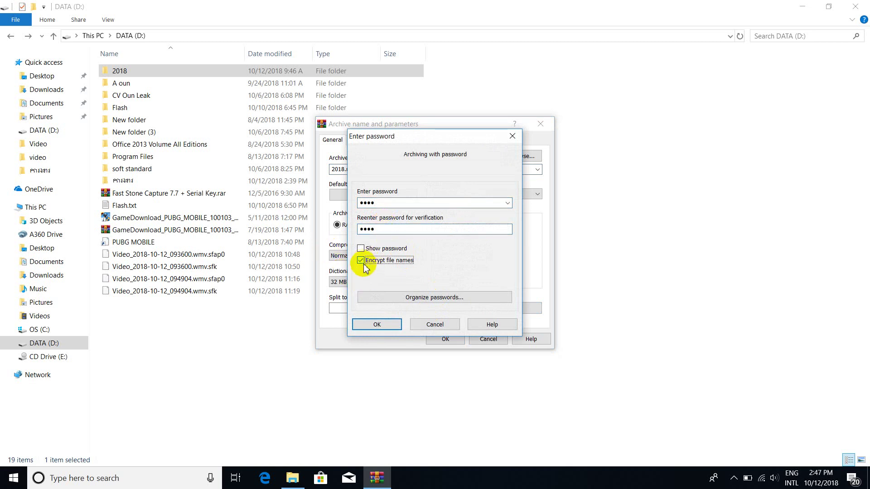
left_click(377, 326)
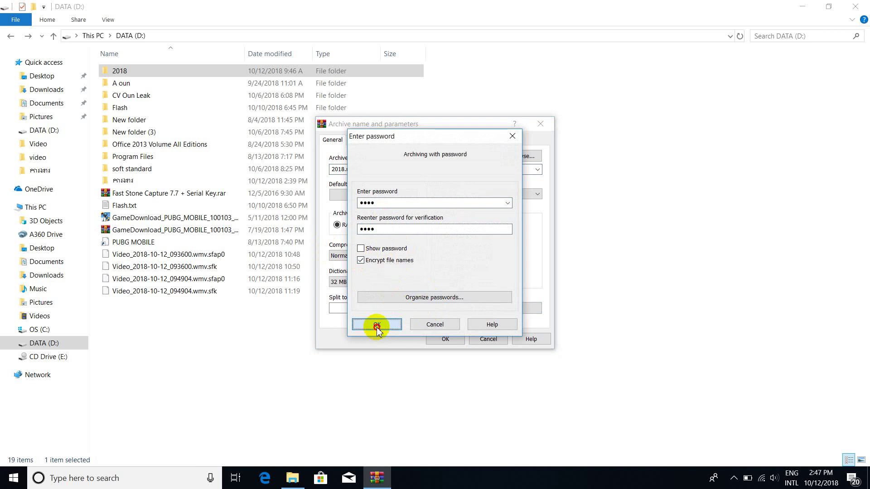
left_click(446, 340)
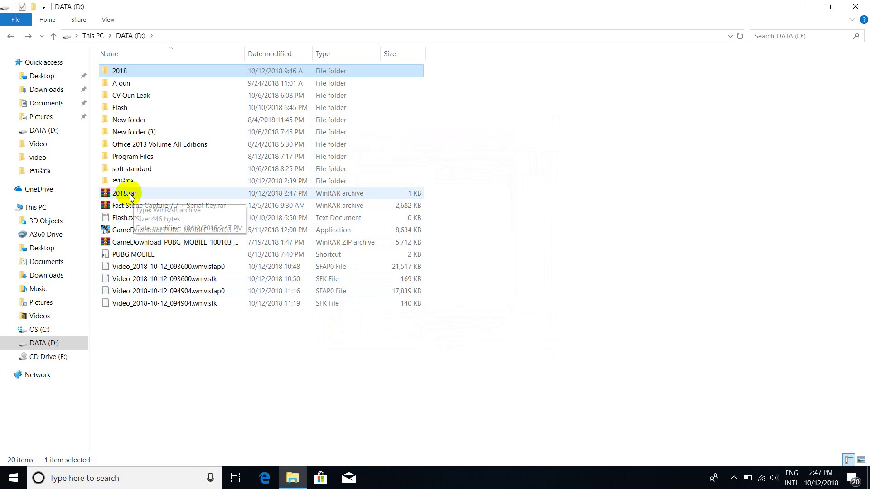
Step: Open 2018.rar, enter its password to unlock it, and browse into its 2018 folder
double_click(133, 195)
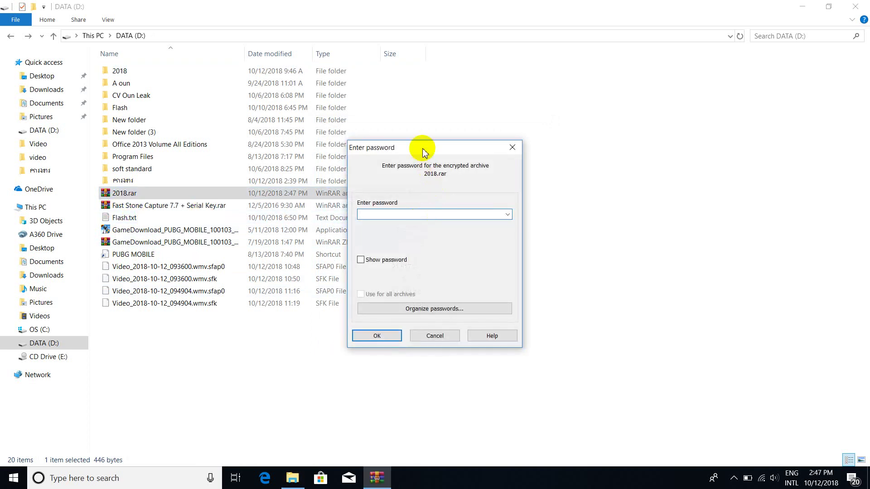
left_click_drag(423, 148, 491, 163)
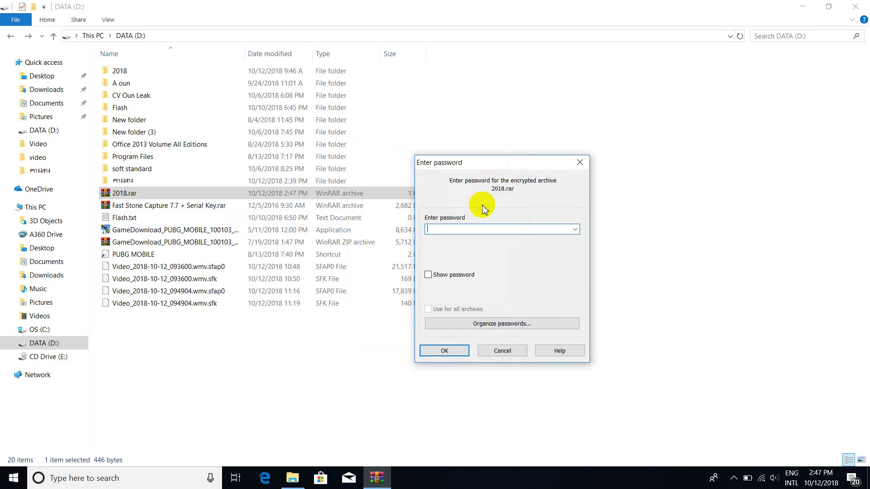
type("12")
key("BackSpace")
key("BackSpace")
type("1234")
left_click(449, 350)
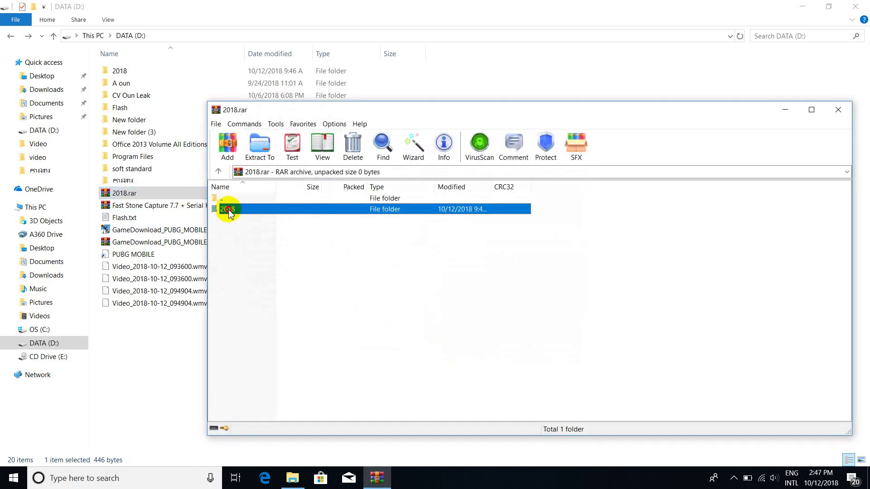
double_click(228, 209)
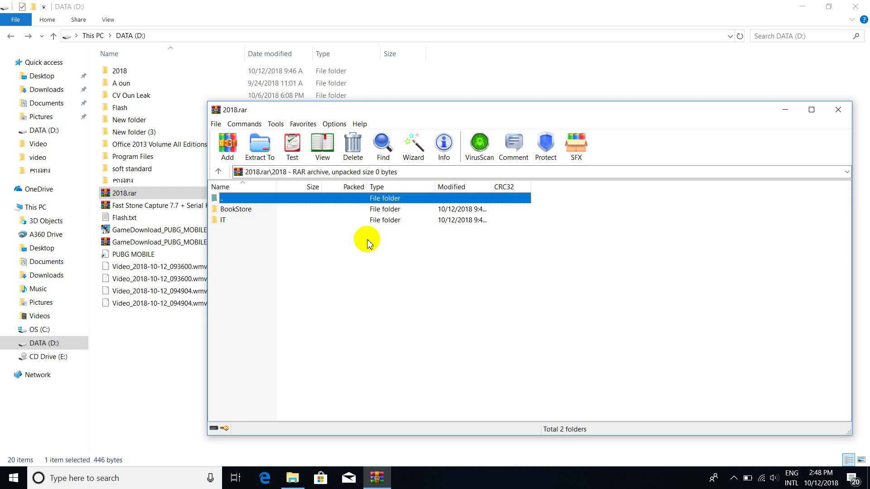
Step: Close the WinRAR window, leaving DATA (D:) with 2018.rar visible
left_click(837, 111)
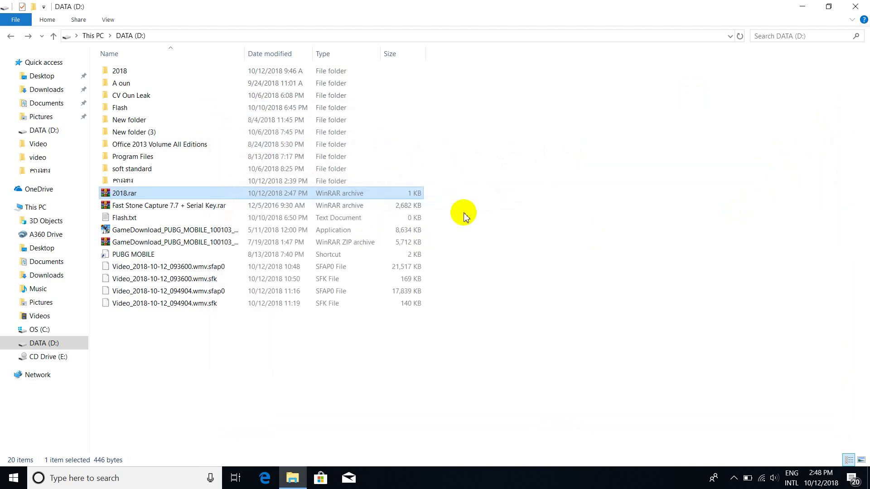